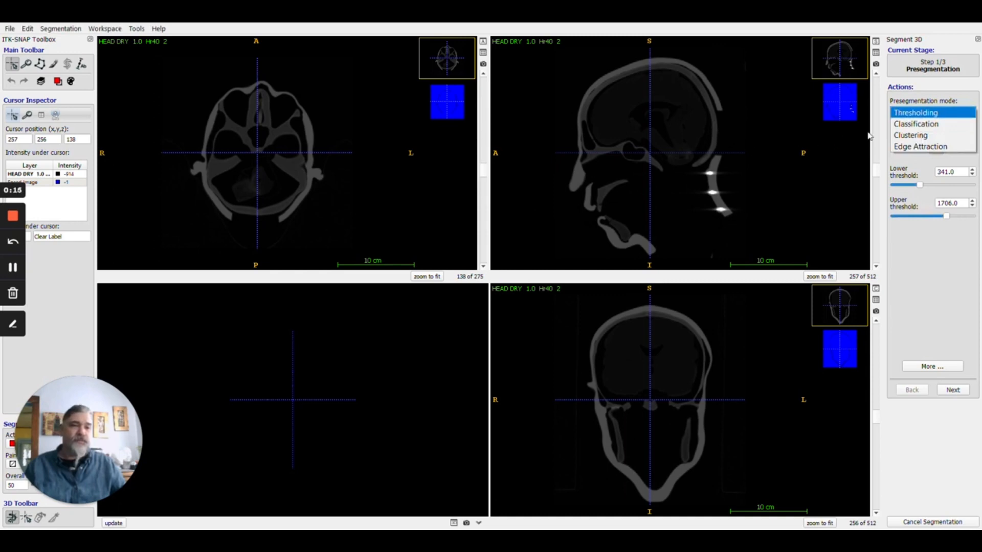
{"action": "key", "text": "Down"}
{"action": "key", "text": "Down"}
{"action": "left_click", "coordinate": [689, 137]}
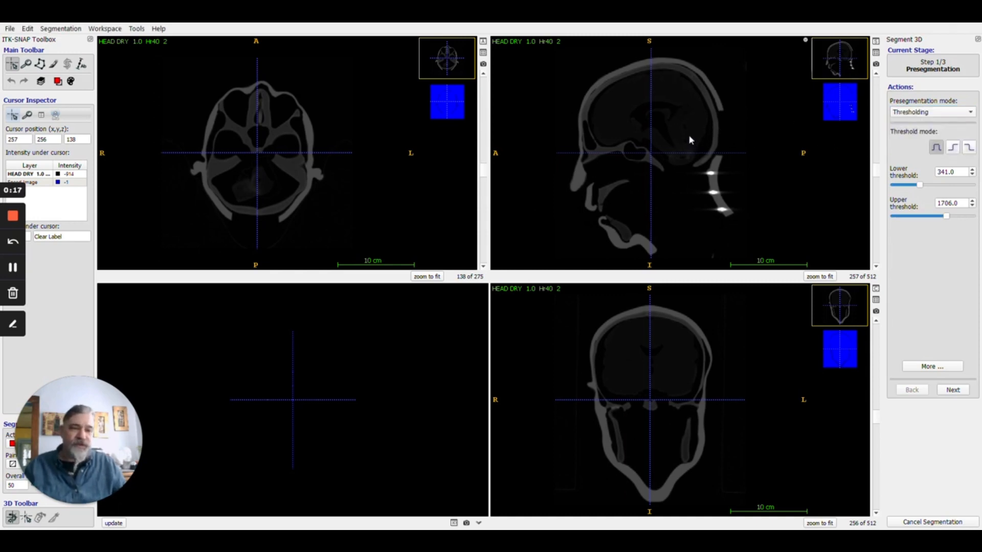
Set the presegmentation mode to Classification.
{"action": "right_click_drag", "start_coordinate": [688, 137], "coordinate": [793, 130]}
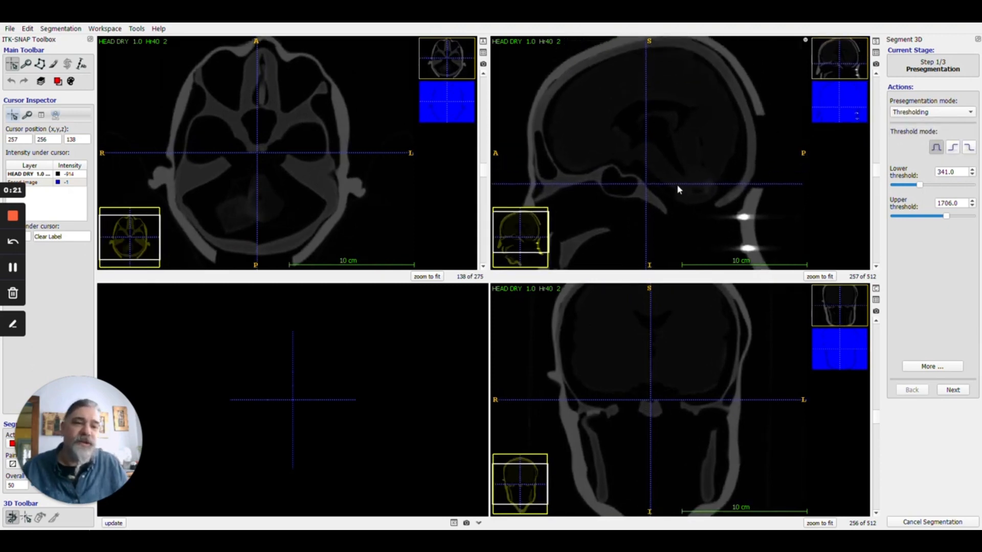
{"action": "right_click_drag", "start_coordinate": [675, 143], "coordinate": [703, 136]}
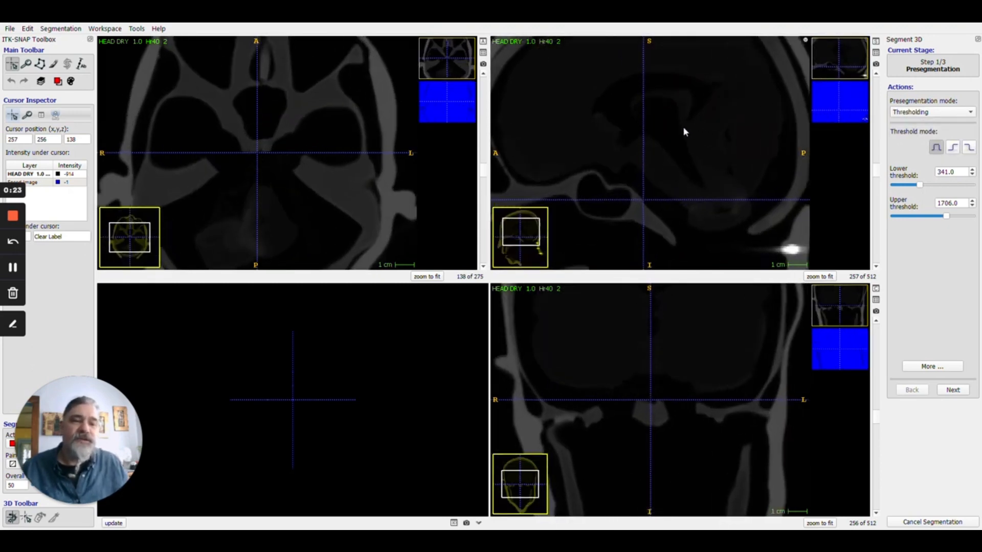
{"action": "middle_click_drag", "start_coordinate": [681, 126], "coordinate": [702, 185]}
{"action": "scroll", "coordinate": [702, 184], "scroll_direction": "up", "scroll_amount": 1}
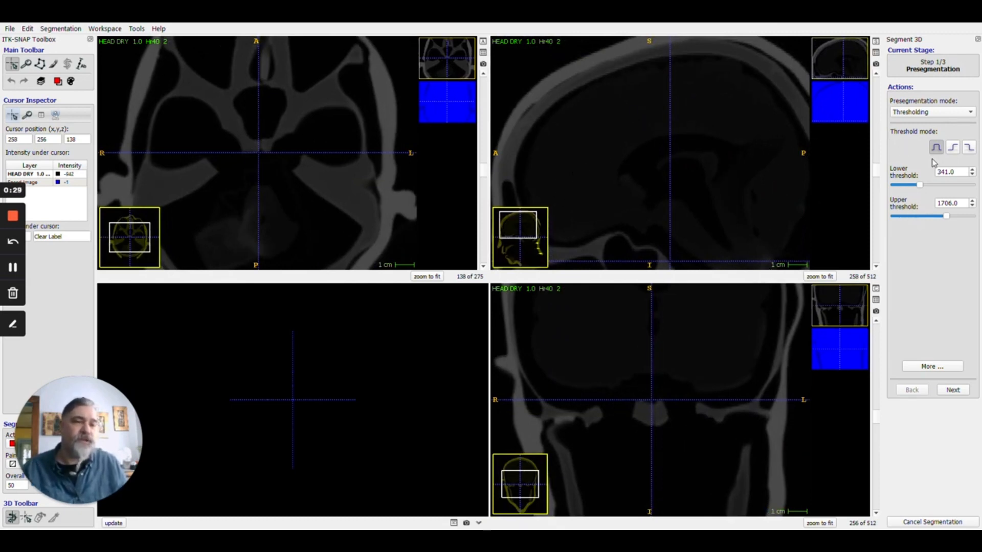
{"action": "left_click", "coordinate": [922, 113]}
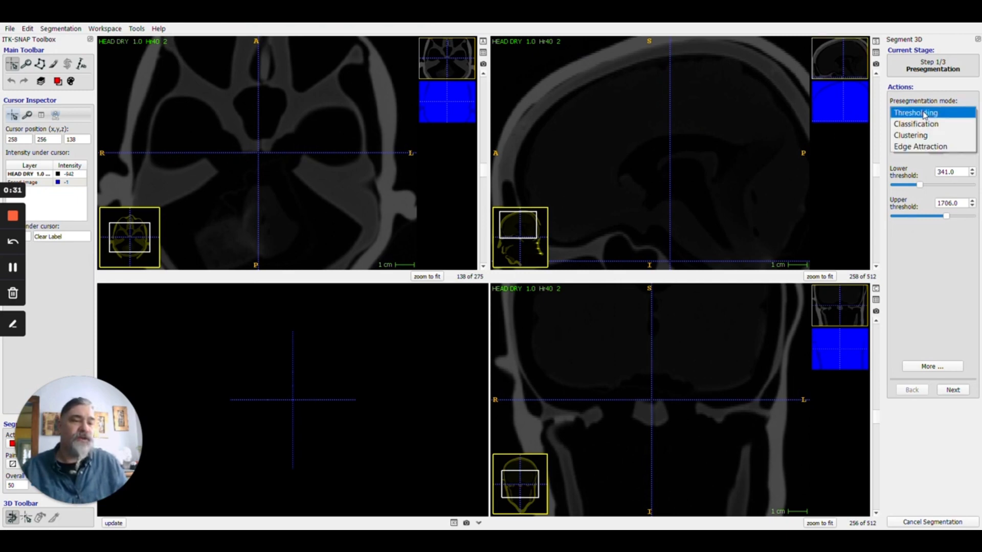
{"action": "left_click", "coordinate": [918, 126]}
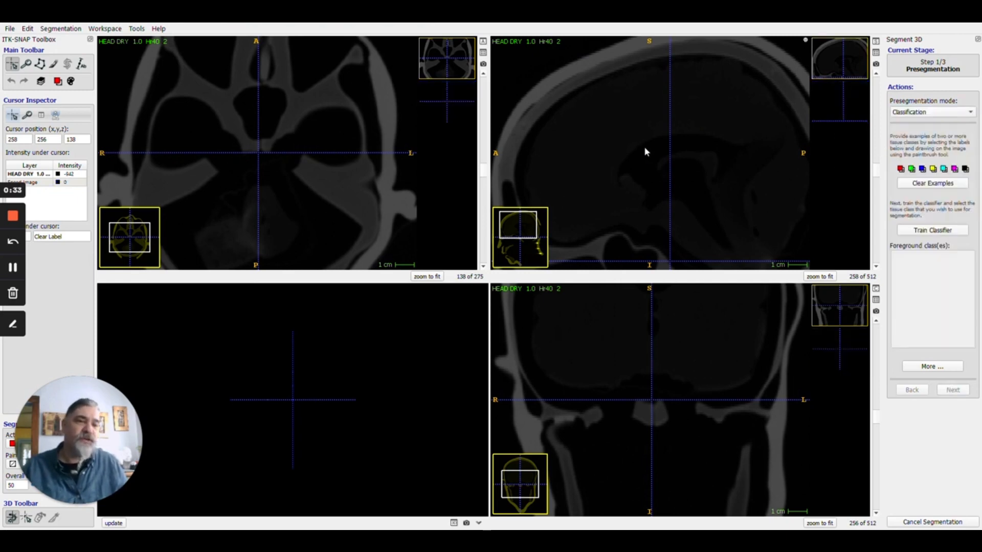
Choose the red label for the first tissue class and set the paintbrush size to 4.
{"action": "left_click", "coordinate": [901, 169]}
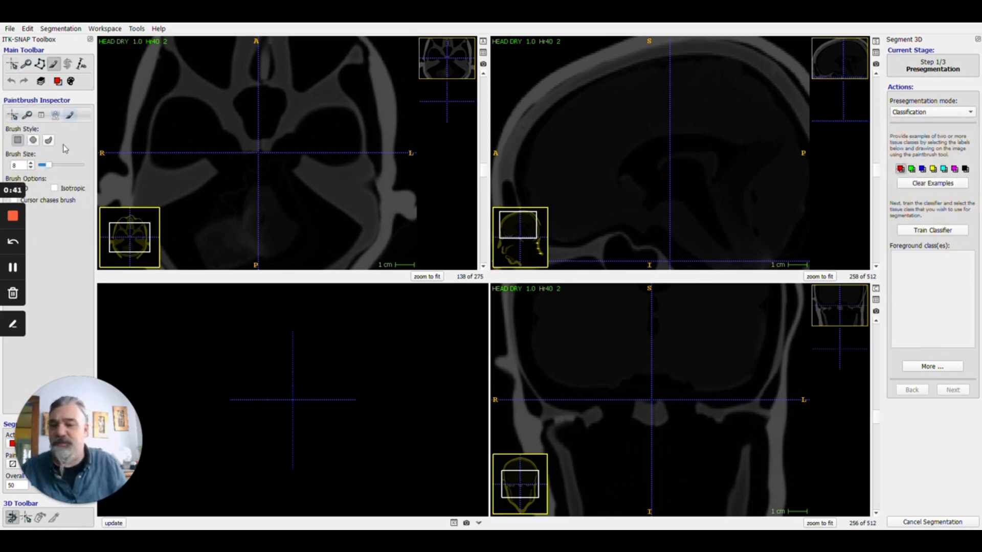
{"action": "left_click", "coordinate": [30, 167]}
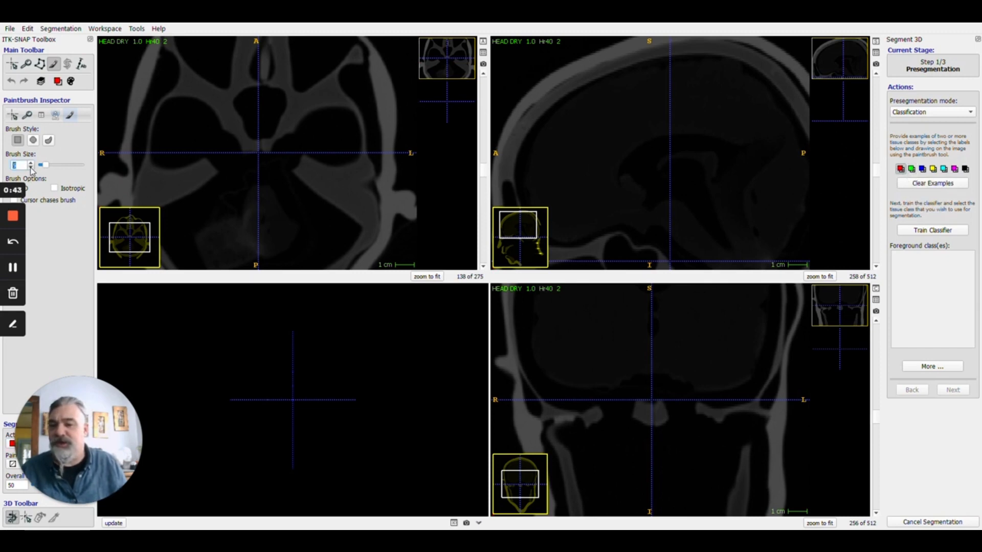
{"action": "left_click", "coordinate": [30, 163]}
Paint red example strokes inside the cranial cavity on sagittal slices 258, 257 and 255.
{"action": "left_click", "coordinate": [616, 195]}
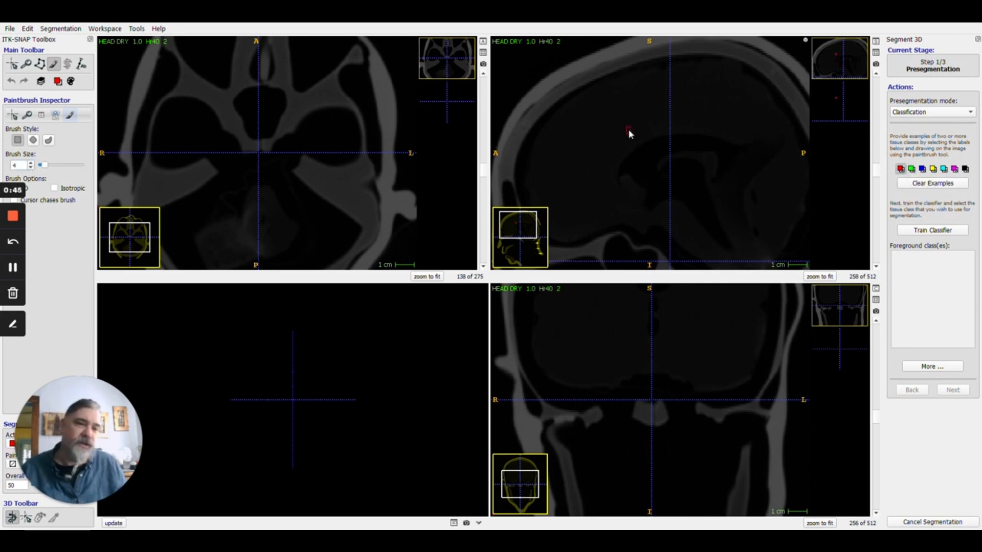
{"action": "mouse_move", "coordinate": [624, 88]}
{"action": "left_mouse_down"}
{"action": "mouse_move", "coordinate": [554, 159]}
{"action": "mouse_move", "coordinate": [625, 119]}
{"action": "mouse_move", "coordinate": [742, 94]}
{"action": "left_mouse_up"}
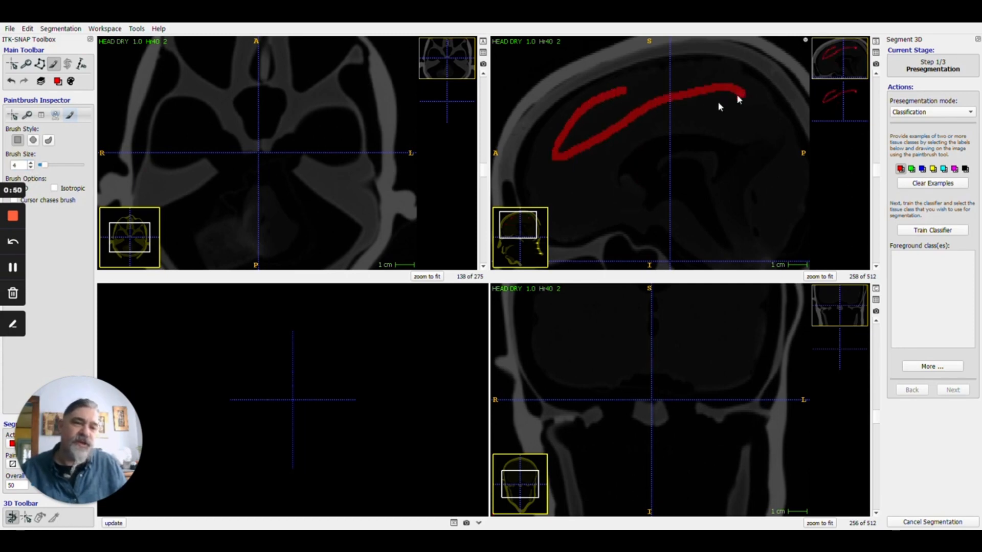
{"action": "scroll", "coordinate": [726, 91], "scroll_direction": "down", "scroll_amount": 1}
{"action": "mouse_move", "coordinate": [706, 83]}
{"action": "left_mouse_down"}
{"action": "mouse_move", "coordinate": [640, 89]}
{"action": "mouse_move", "coordinate": [557, 134]}
{"action": "left_mouse_up"}
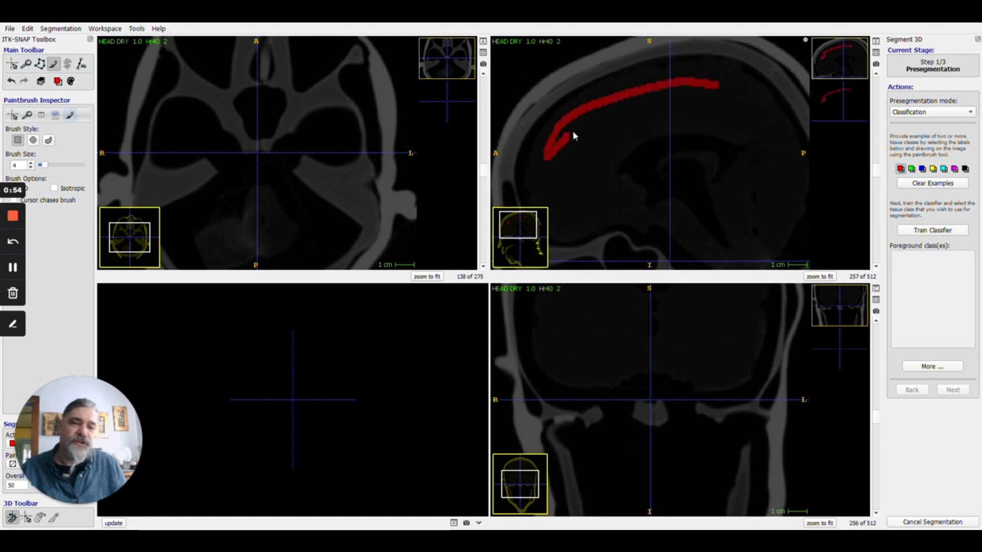
{"action": "scroll", "coordinate": [638, 108], "scroll_direction": "down", "scroll_amount": 1}
{"action": "scroll", "coordinate": [649, 103], "scroll_direction": "down", "scroll_amount": 1}
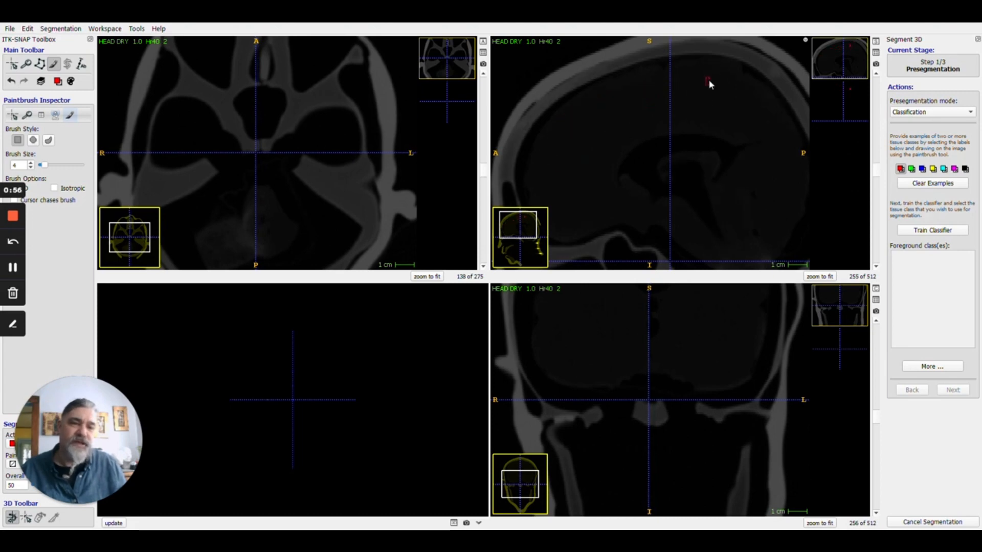
{"action": "mouse_move", "coordinate": [712, 78]}
{"action": "left_mouse_down"}
{"action": "mouse_move", "coordinate": [585, 115]}
{"action": "mouse_move", "coordinate": [549, 154]}
{"action": "mouse_move", "coordinate": [621, 113]}
{"action": "mouse_move", "coordinate": [712, 100]}
{"action": "left_mouse_up"}
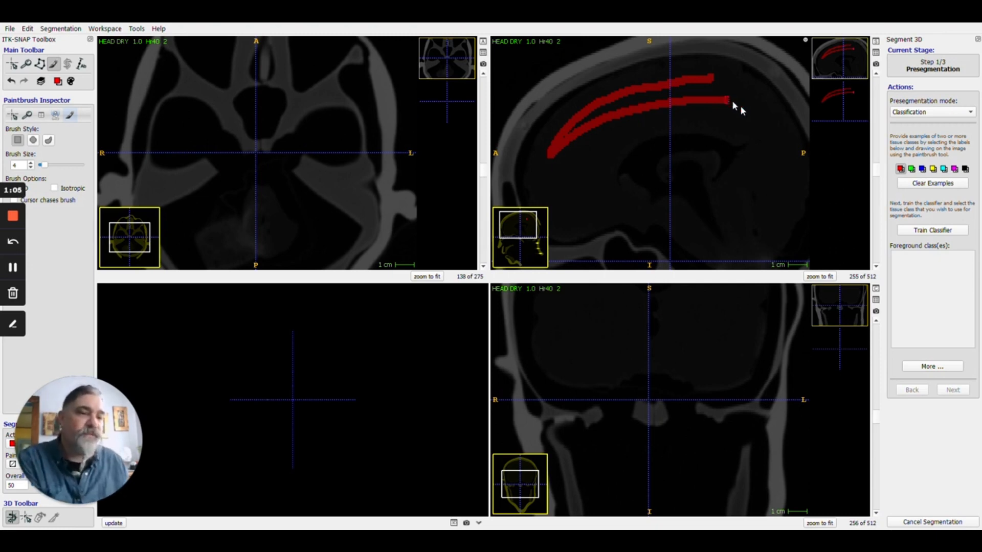
Paint short green example strokes on the frontal skull bone across sagittal slices 255 to 258.
{"action": "left_click", "coordinate": [911, 169]}
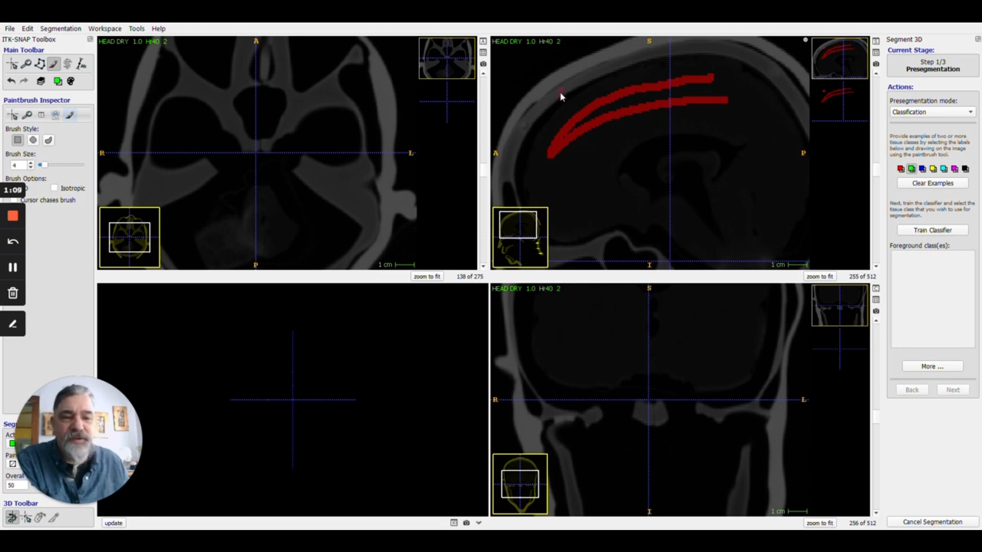
{"action": "left_click_drag", "start_coordinate": [561, 93], "coordinate": [534, 121]}
{"action": "scroll", "coordinate": [534, 115], "scroll_direction": "up", "scroll_amount": 1}
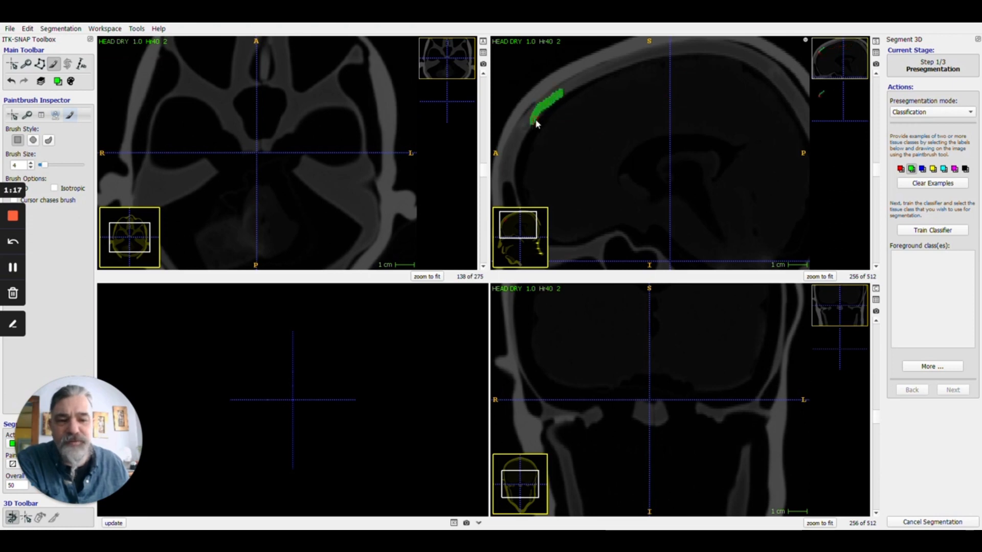
{"action": "scroll", "coordinate": [541, 115], "scroll_direction": "up", "scroll_amount": 1}
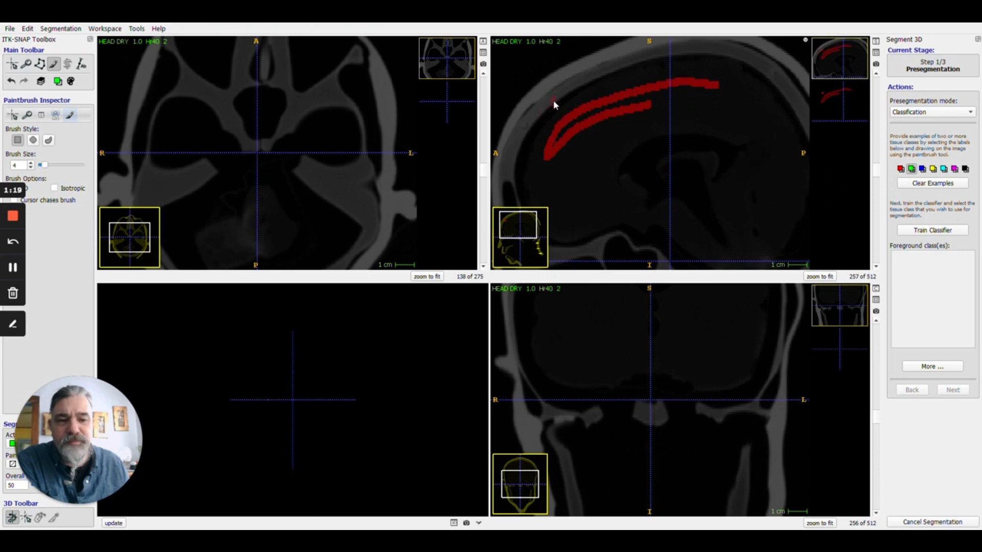
{"action": "left_click_drag", "start_coordinate": [556, 94], "coordinate": [538, 116]}
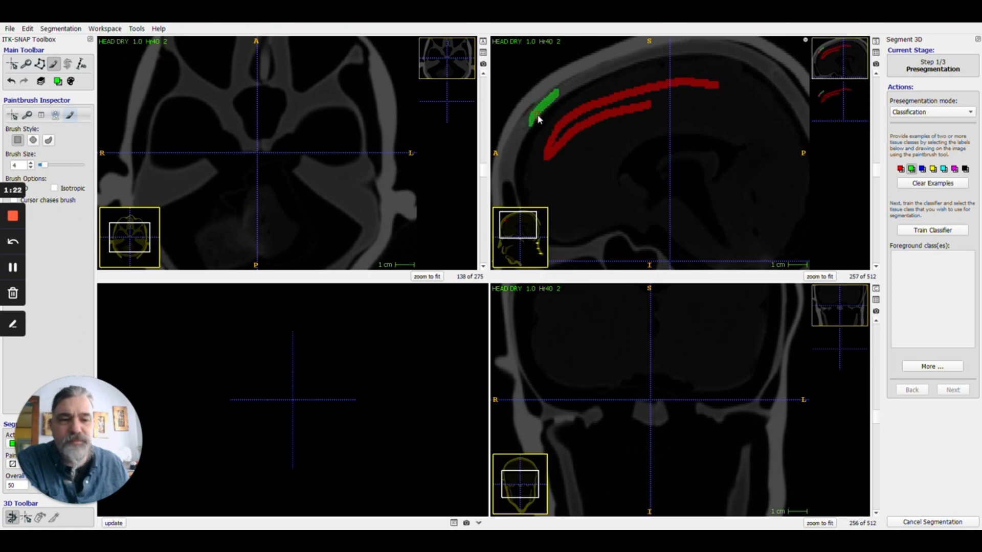
{"action": "scroll", "coordinate": [539, 113], "scroll_direction": "up", "scroll_amount": 2}
{"action": "left_click", "coordinate": [547, 106]}
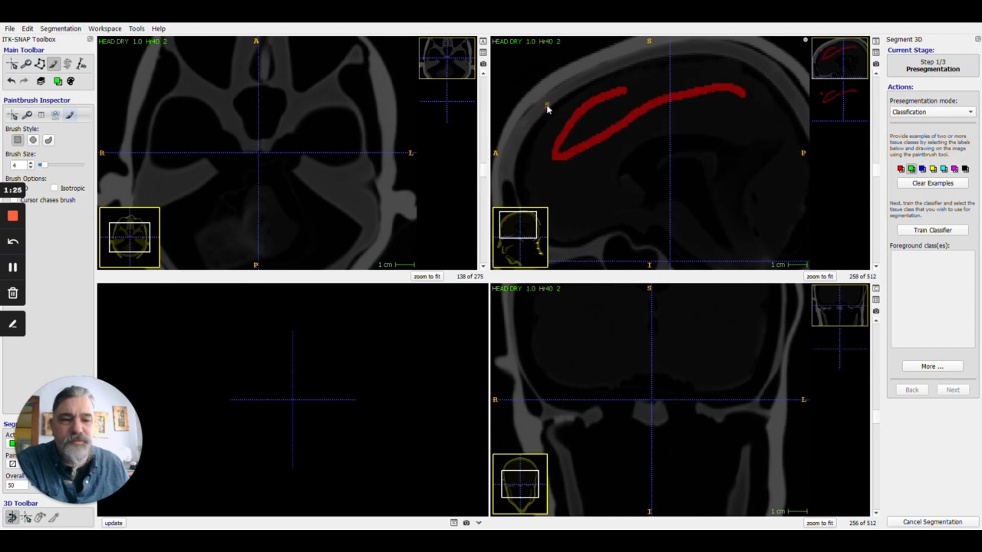
{"action": "left_click_drag", "start_coordinate": [547, 107], "coordinate": [523, 133]}
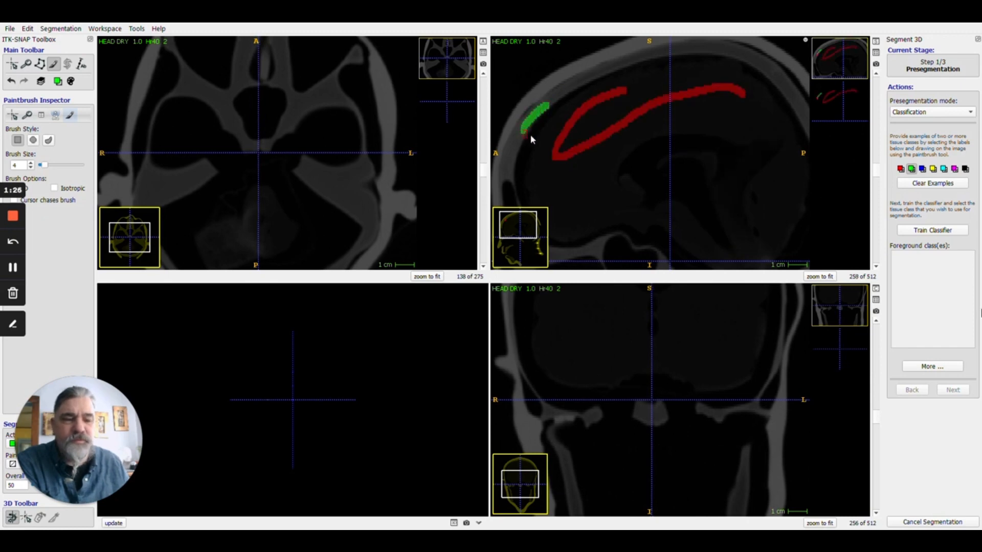
Train the classifier on the painted examples and proceed to the Initialization stage.
{"action": "left_click", "coordinate": [911, 229]}
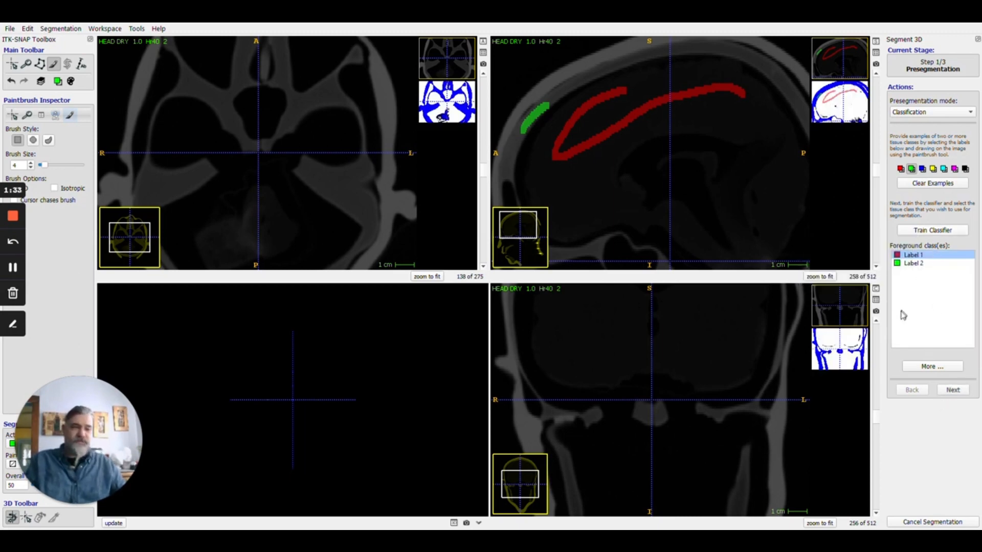
{"action": "left_click", "coordinate": [952, 390]}
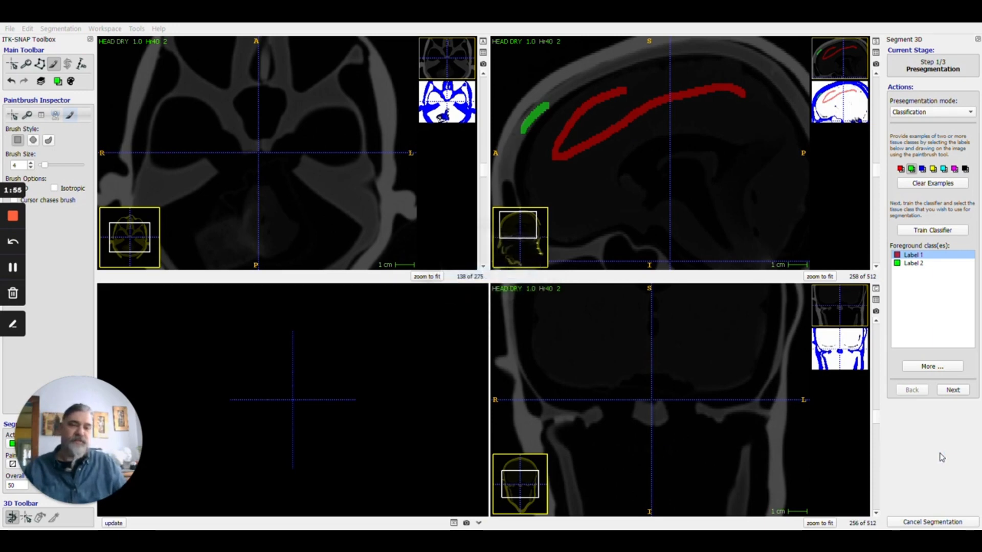
Add two seed bubbles of radius 11 in the cranial cavity, at (258, 157, 207) and (258, 305, 221).
{"action": "left_click", "coordinate": [589, 129]}
{"action": "left_click", "coordinate": [648, 113]}
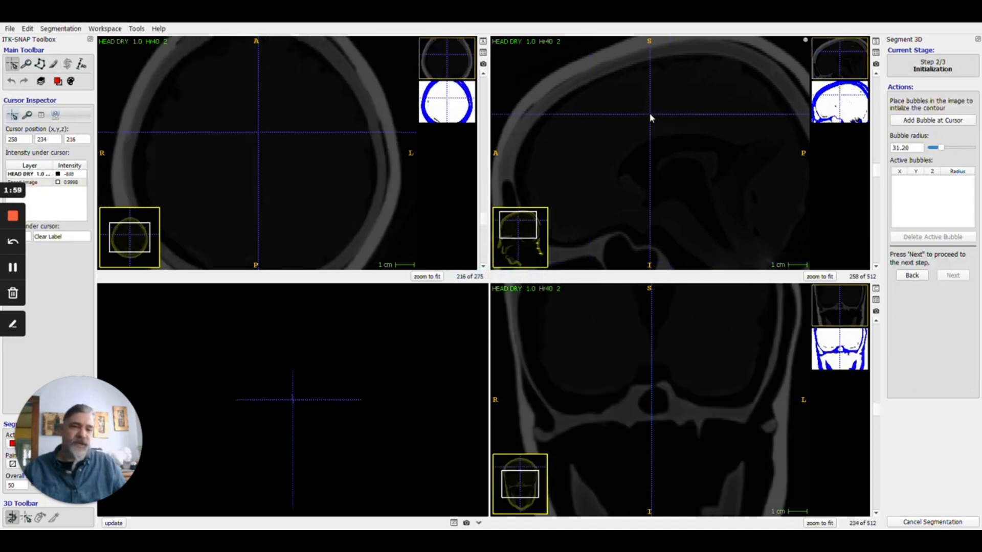
{"action": "left_click", "coordinate": [579, 132]}
{"action": "left_click", "coordinate": [916, 121]}
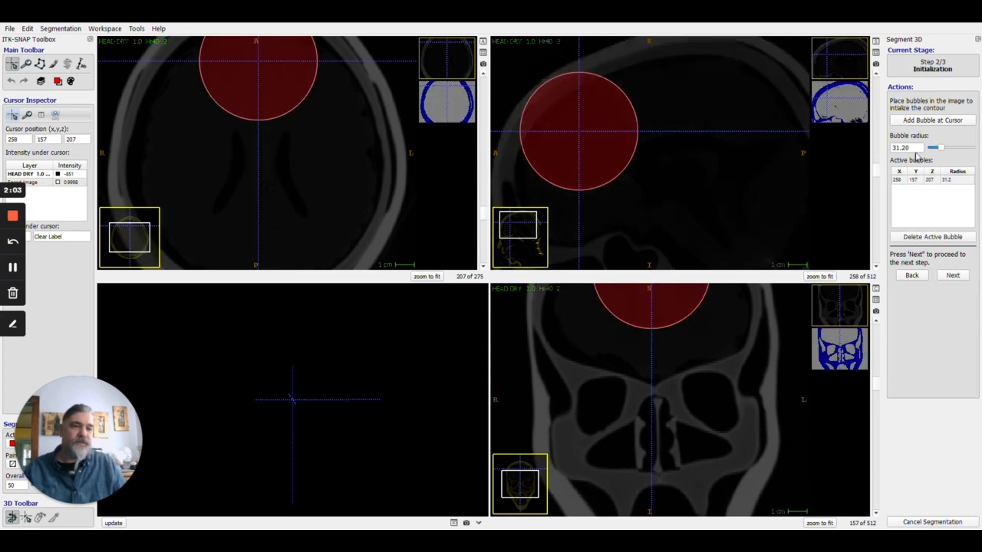
{"action": "left_click_drag", "start_coordinate": [943, 152], "coordinate": [932, 149]}
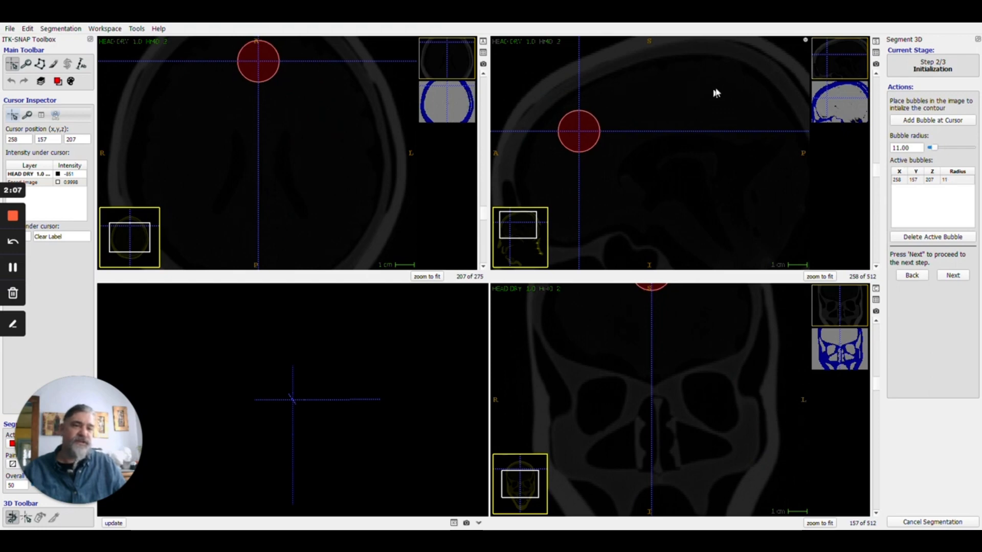
{"action": "left_click", "coordinate": [715, 105]}
{"action": "left_click", "coordinate": [909, 122]}
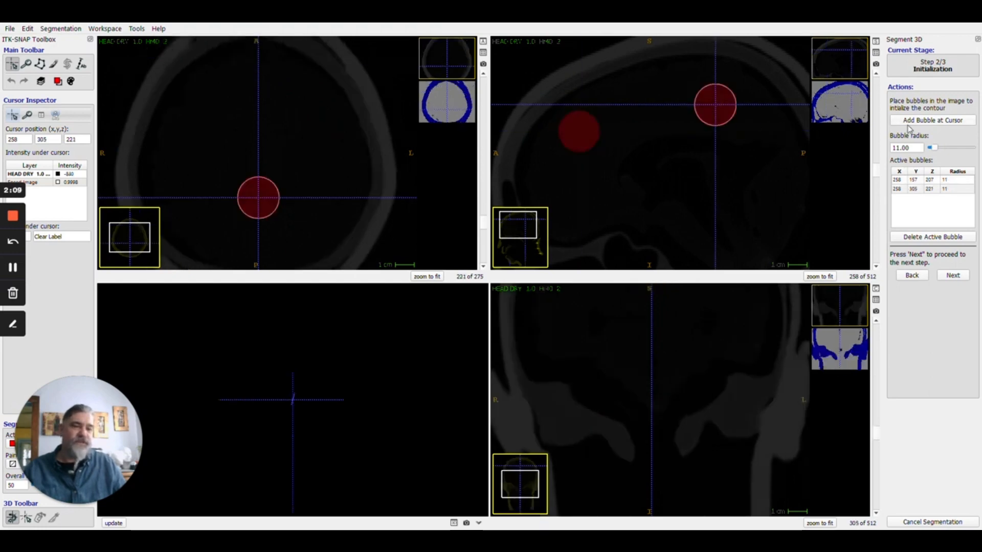
Add two radius 11 bubbles on sagittal slice 282, at (282, 201, 219) and (282, 325, 225).
{"action": "scroll", "coordinate": [637, 116], "scroll_direction": "up", "scroll_amount": 12}
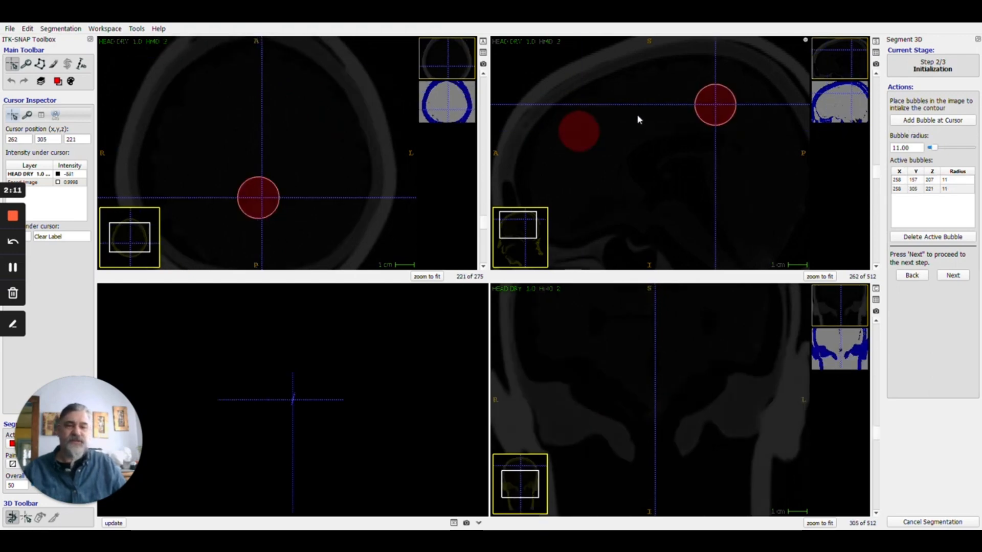
{"action": "scroll", "coordinate": [642, 106], "scroll_direction": "up", "scroll_amount": 12}
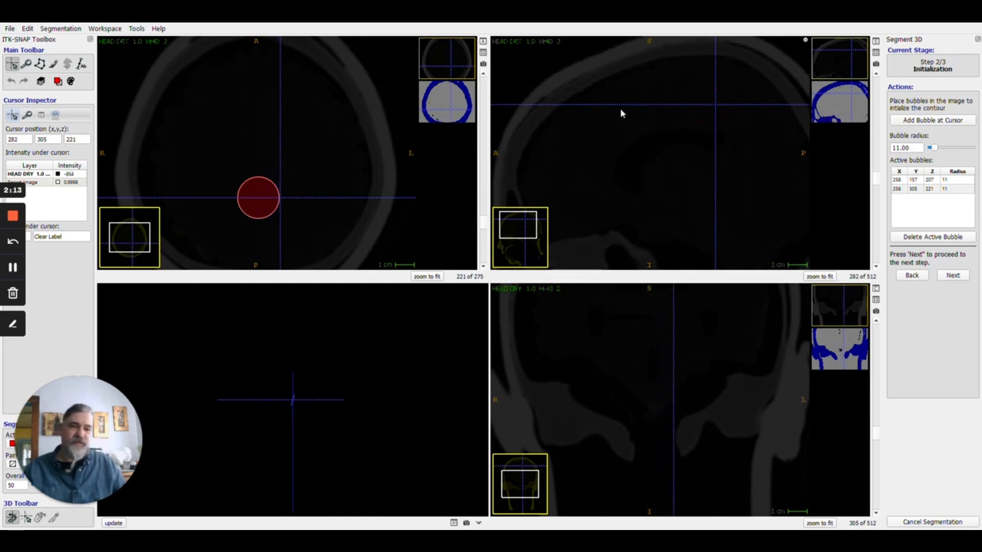
{"action": "left_click", "coordinate": [620, 109]}
{"action": "left_click", "coordinate": [910, 121]}
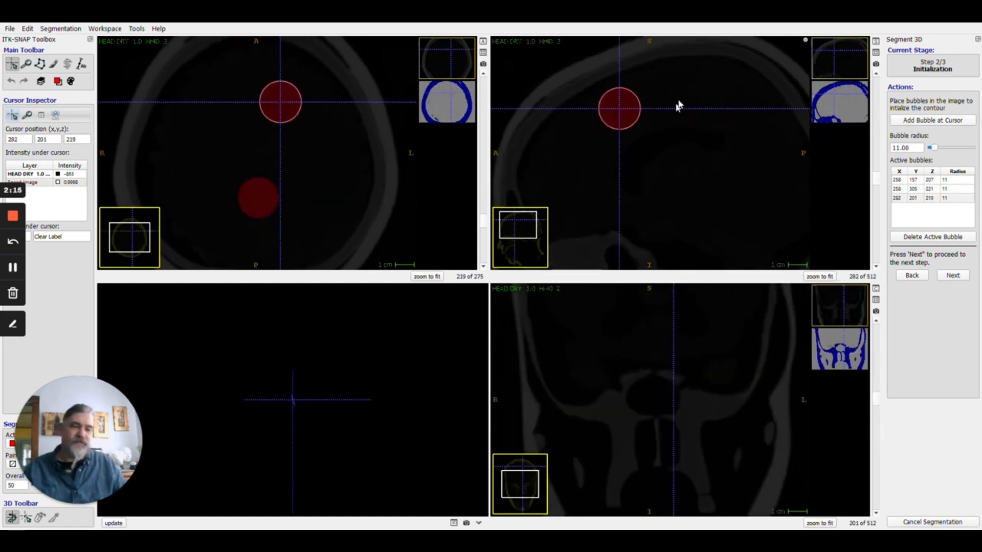
{"action": "left_click", "coordinate": [732, 96]}
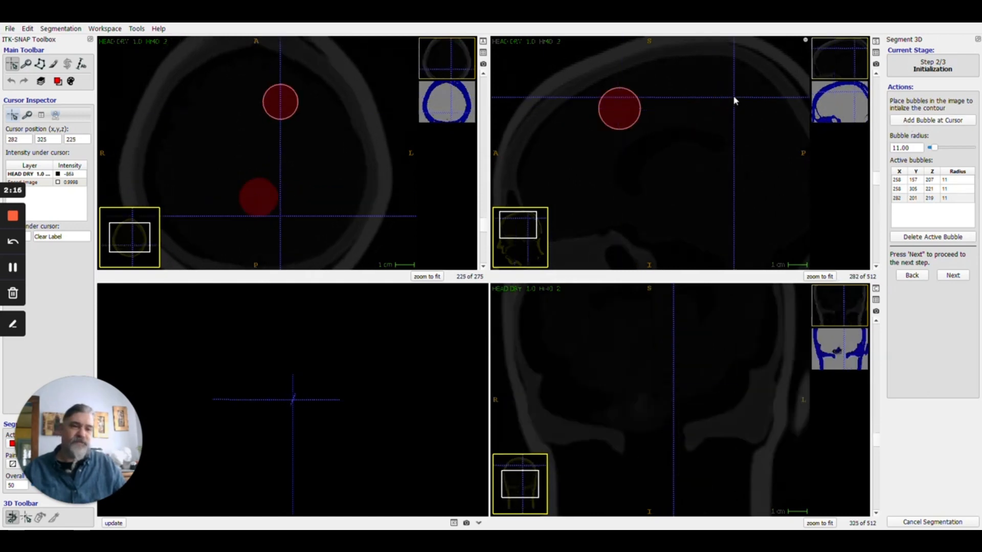
{"action": "left_click", "coordinate": [920, 122]}
Add two radius 11 bubbles on sagittal slice 312, at (312, 312, 227) and (312, 163, 206).
{"action": "scroll", "coordinate": [661, 102], "scroll_direction": "up", "scroll_amount": 20}
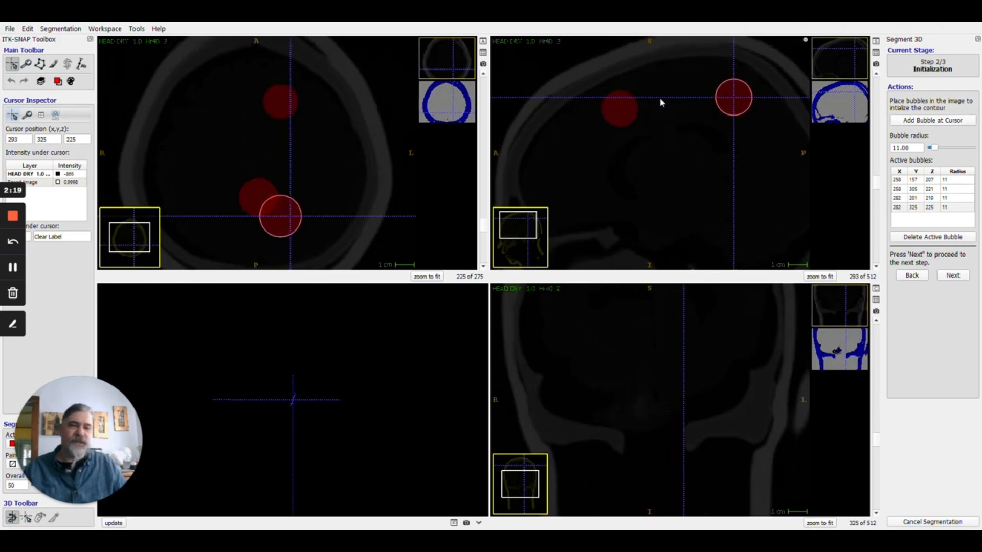
{"action": "scroll", "coordinate": [660, 103], "scroll_direction": "up", "scroll_amount": 8}
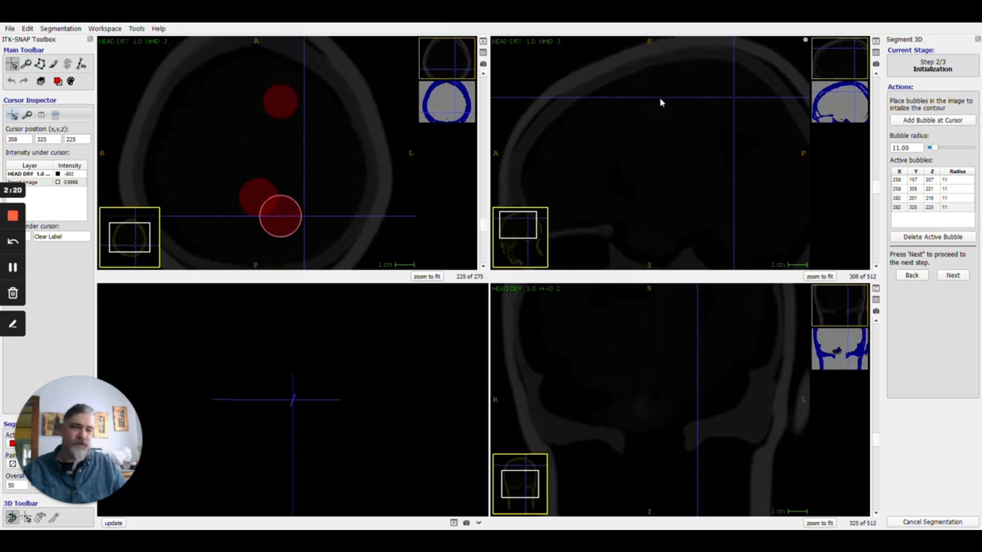
{"action": "left_click", "coordinate": [721, 93]}
{"action": "left_click", "coordinate": [920, 120]}
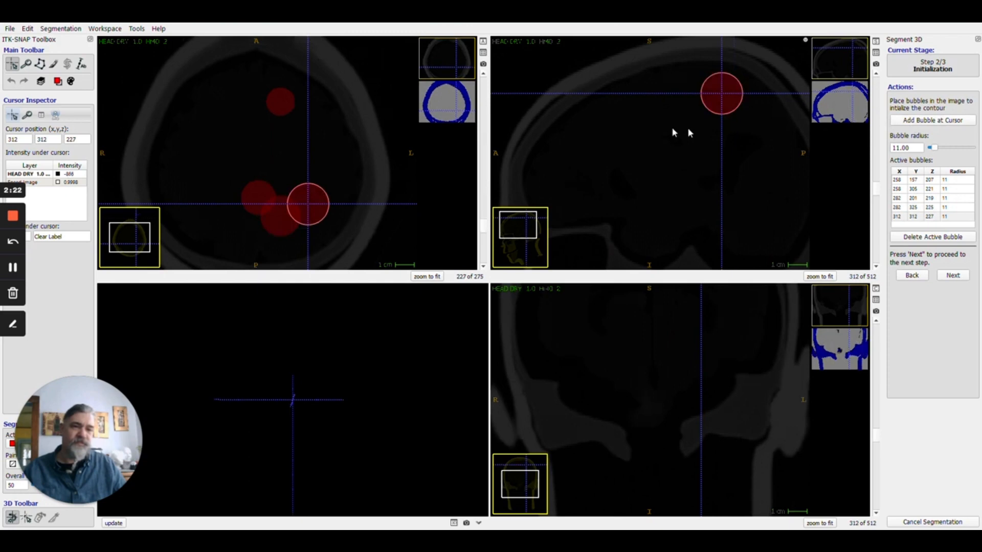
{"action": "left_click", "coordinate": [584, 134]}
{"action": "left_click", "coordinate": [912, 120]}
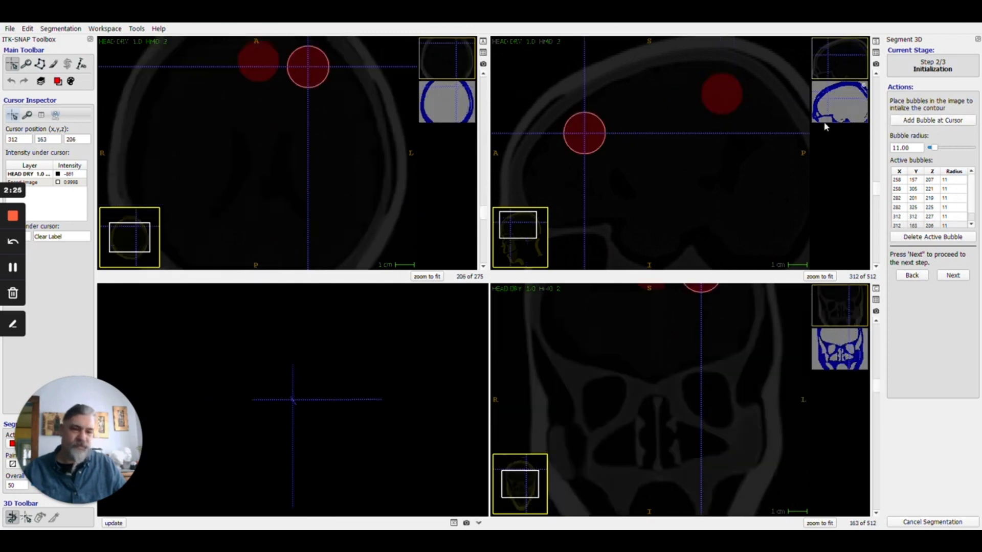
Add two radius 11 bubbles on sagittal slice 227, at (227, 163, 206) and (227, 309, 225).
{"action": "scroll", "coordinate": [735, 143], "scroll_direction": "up", "scroll_amount": 20}
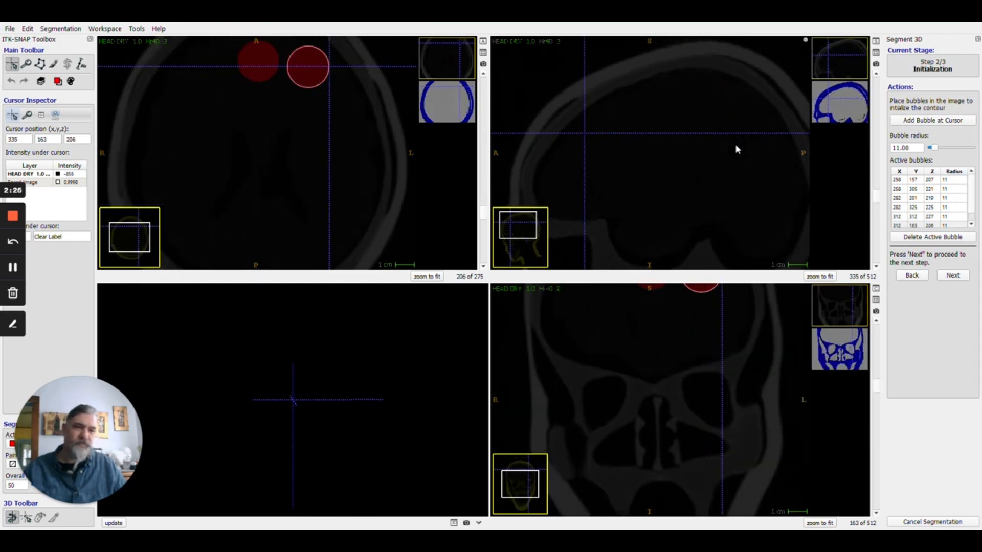
{"action": "scroll", "coordinate": [735, 144], "scroll_direction": "down", "scroll_amount": 19}
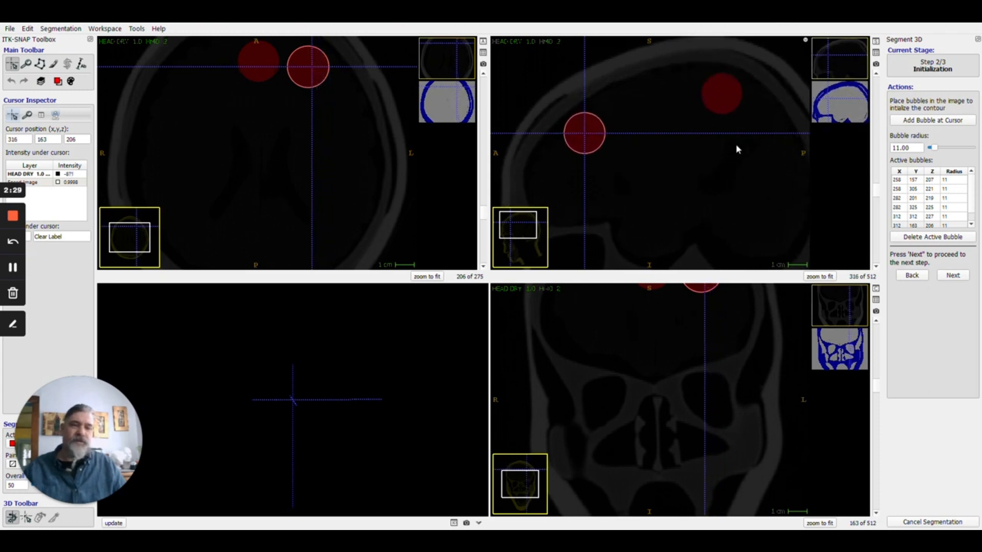
{"action": "scroll", "coordinate": [735, 144], "scroll_direction": "down", "scroll_amount": 20}
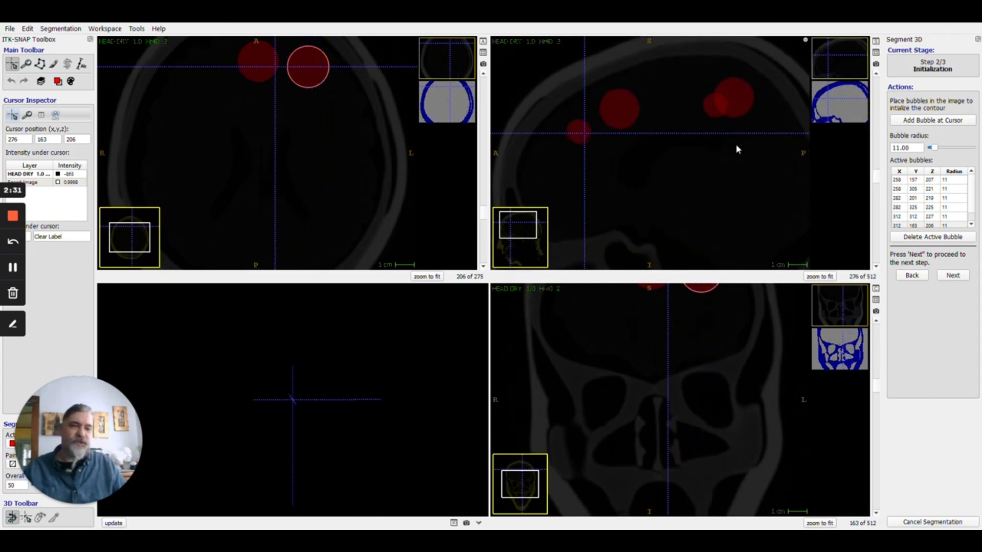
{"action": "scroll", "coordinate": [736, 146], "scroll_direction": "down", "scroll_amount": 20}
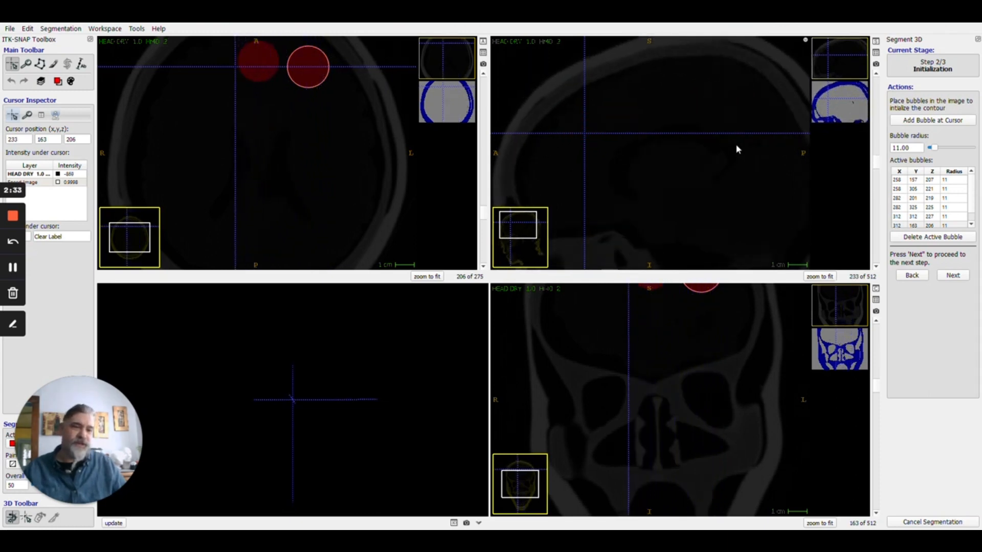
{"action": "scroll", "coordinate": [735, 144], "scroll_direction": "down", "scroll_amount": 6}
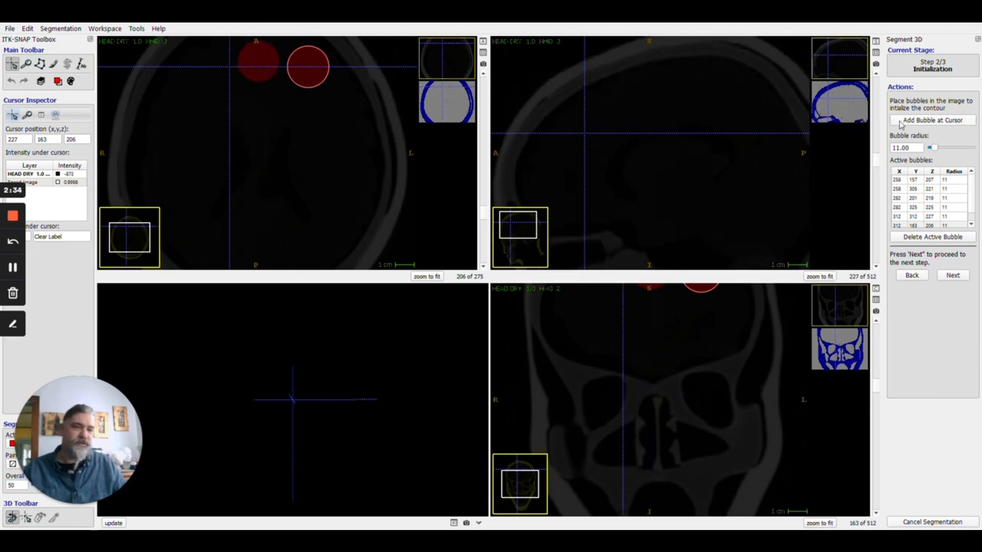
{"action": "left_click", "coordinate": [900, 120]}
{"action": "left_click", "coordinate": [718, 97]}
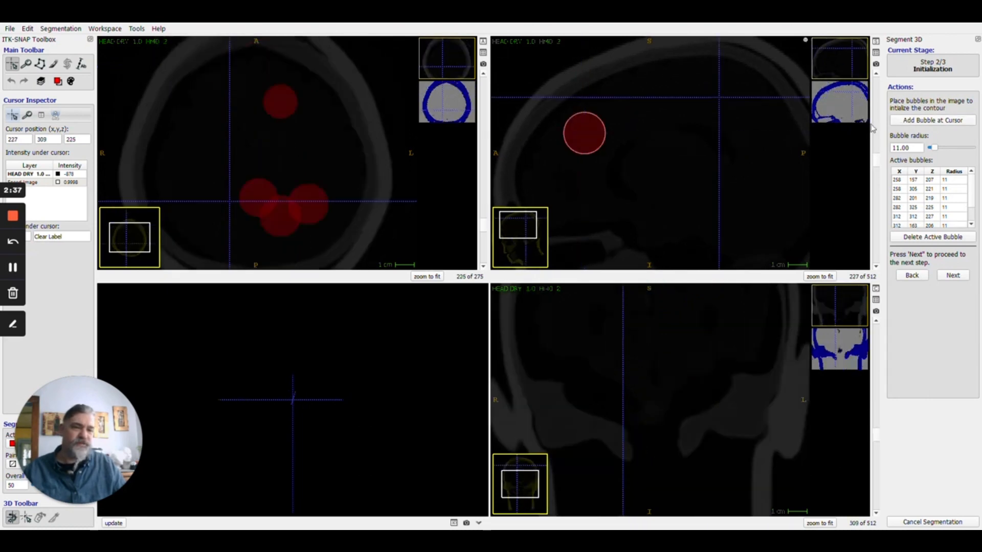
{"action": "left_click", "coordinate": [903, 121]}
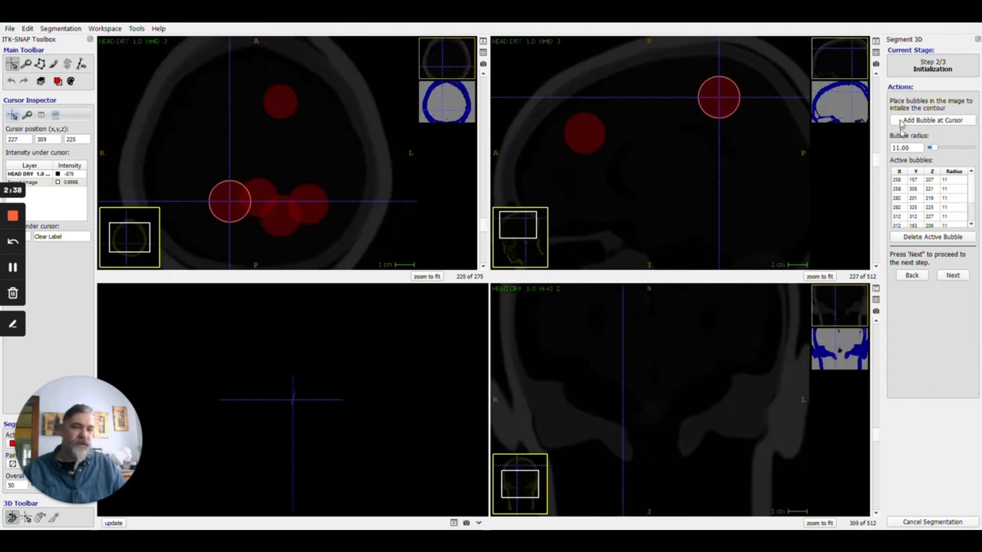
Proceed to the Evolution stage with the placed bubbles, keeping the program window maximized.
{"action": "left_click", "coordinate": [951, 276]}
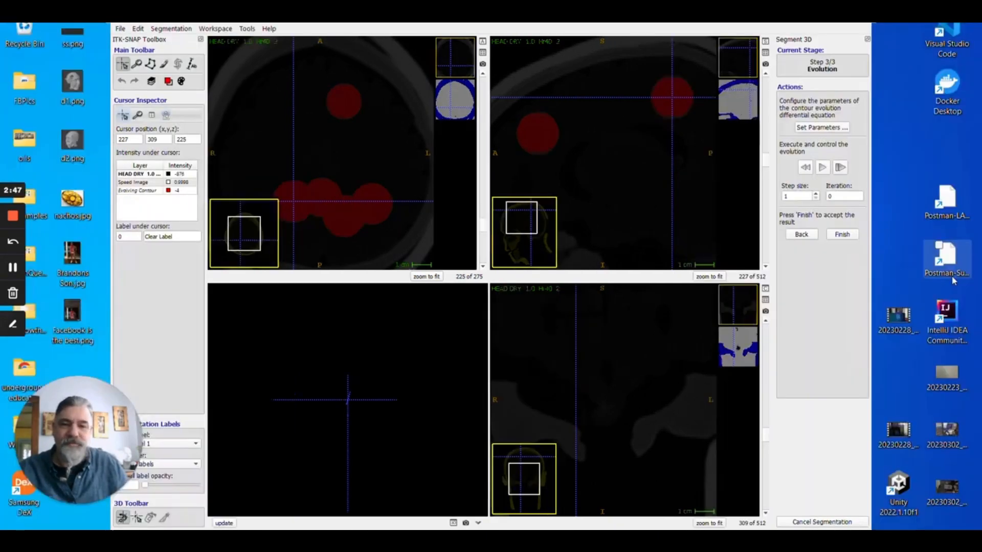
{"action": "left_click", "coordinate": [836, 17]}
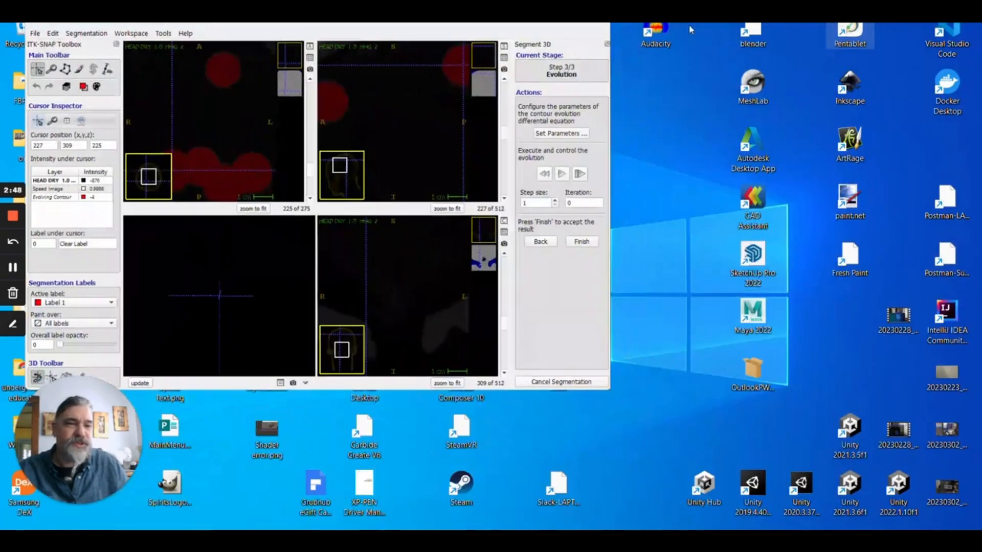
{"action": "left_click", "coordinate": [583, 24]}
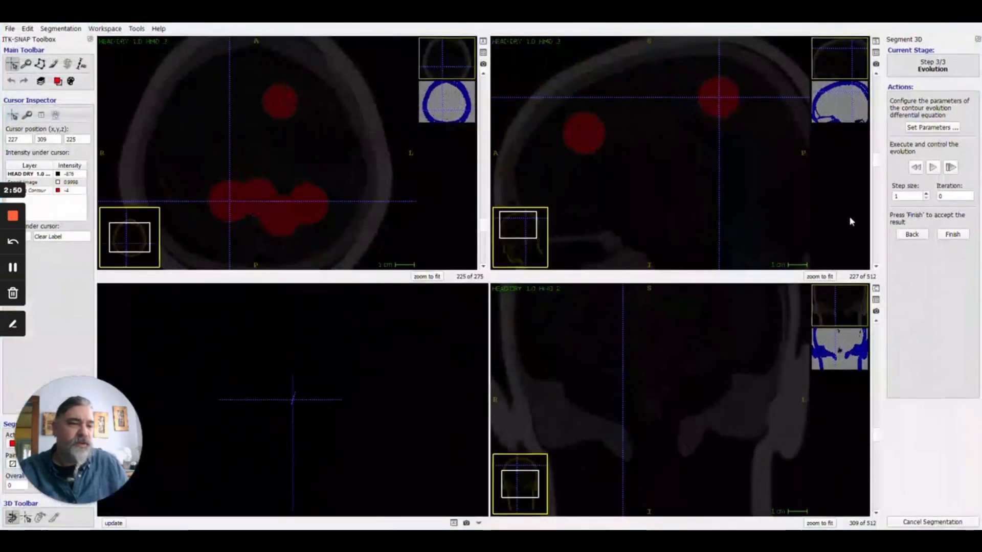
Run the contour evolution from the seed bubbles with step size 1, refreshing the 3D model while it grows.
{"action": "left_click", "coordinate": [933, 167]}
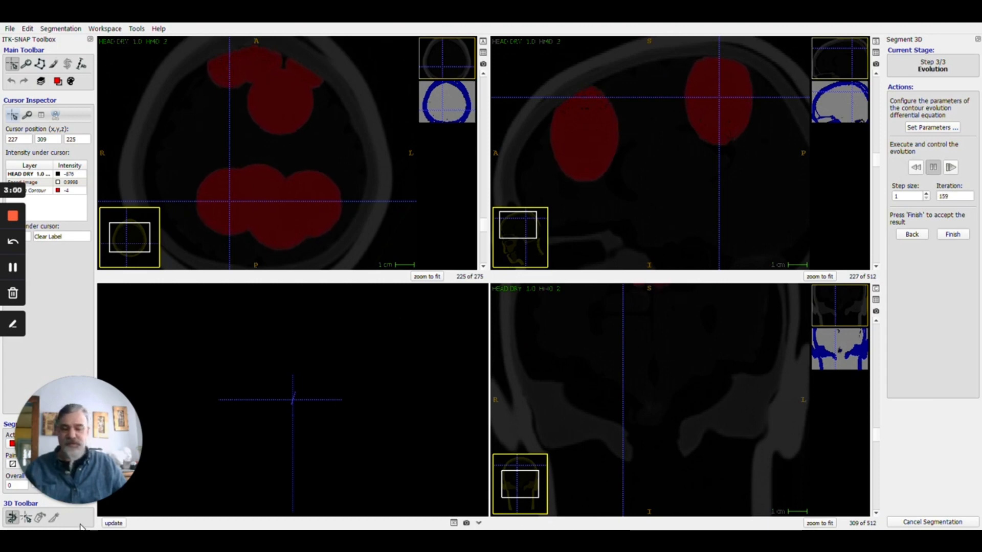
{"action": "left_click", "coordinate": [108, 524]}
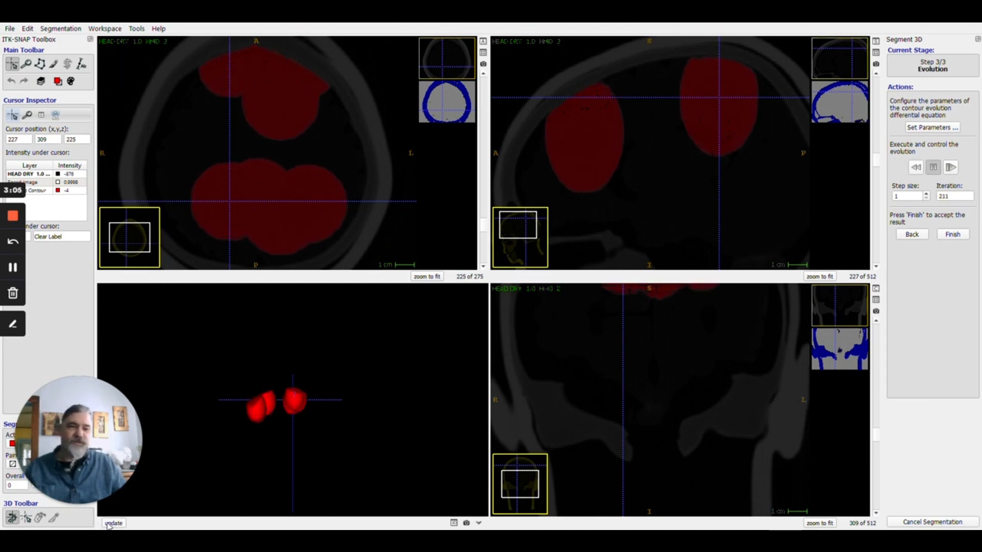
{"action": "left_click", "coordinate": [112, 522]}
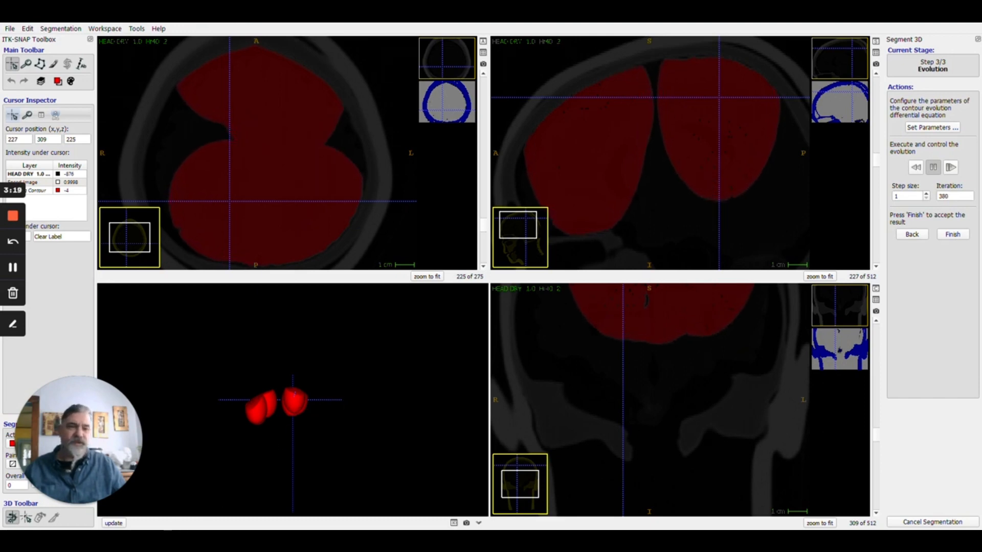
{"action": "left_click", "coordinate": [113, 523]}
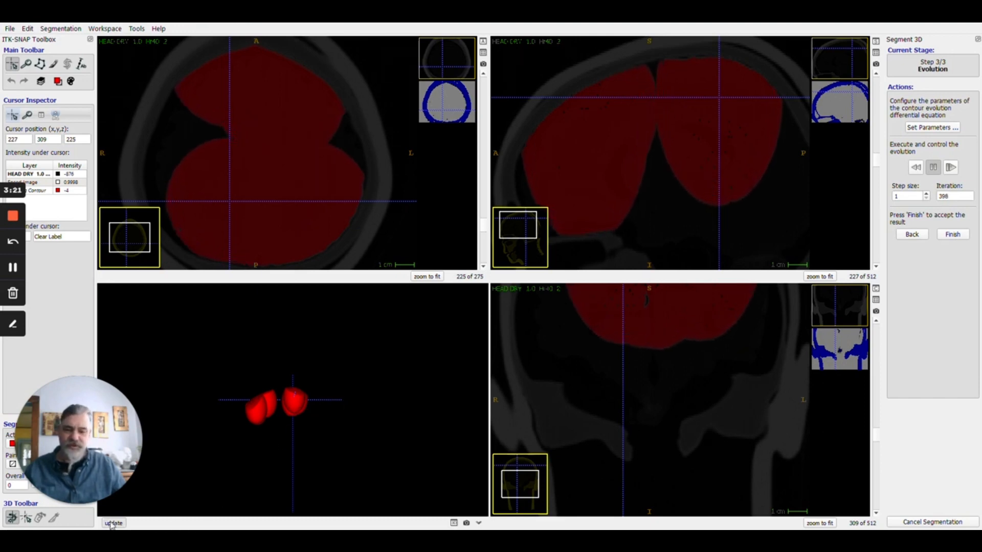
{"action": "left_click_drag", "start_coordinate": [284, 476], "coordinate": [239, 487]}
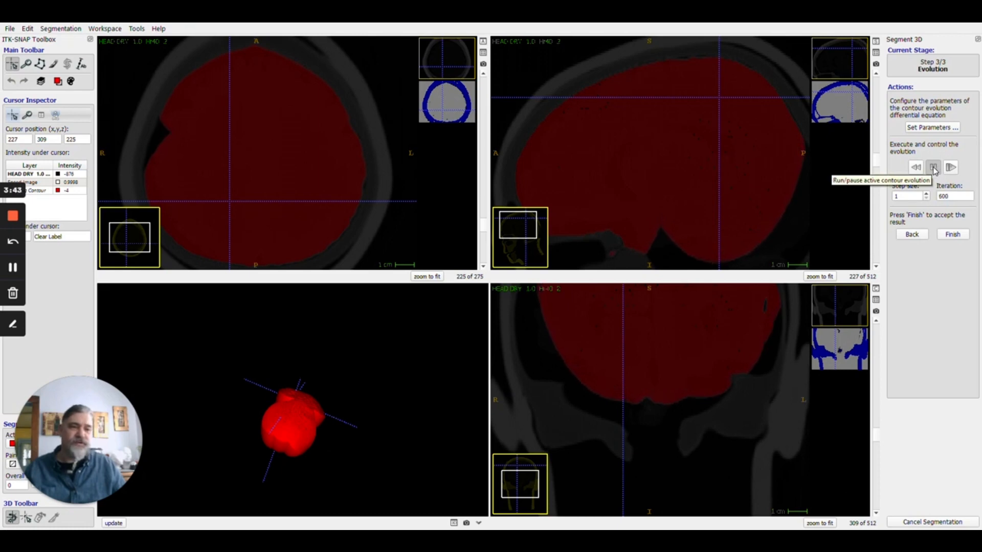
Pause the contour evolution at iteration 605 and refresh the 3D model to inspect it from another angle.
{"action": "left_click", "coordinate": [934, 168]}
{"action": "left_click", "coordinate": [113, 523]}
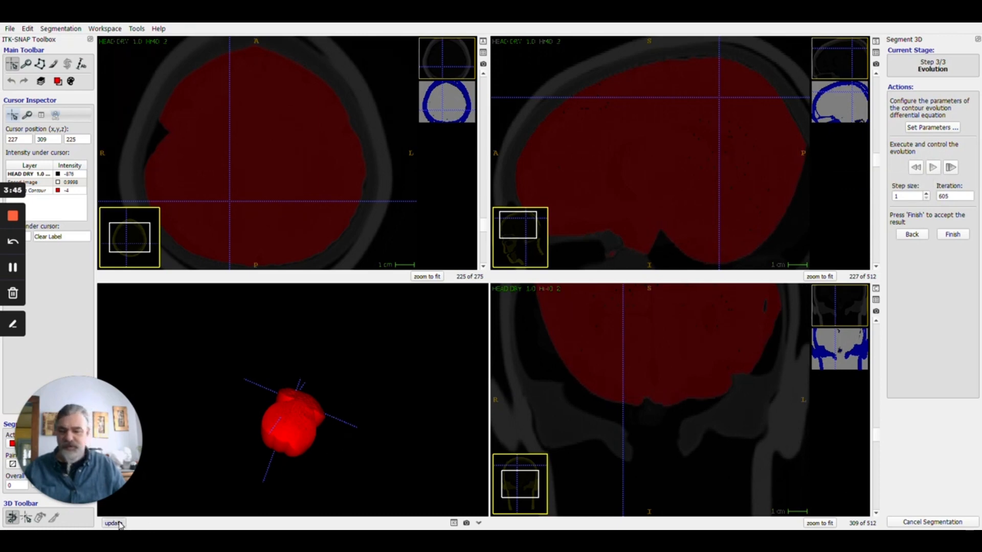
{"action": "left_click_drag", "start_coordinate": [268, 457], "coordinate": [465, 368]}
Resume the contour evolution up to iteration 709, pause it and check the refreshed 3D model.
{"action": "left_click", "coordinate": [934, 167]}
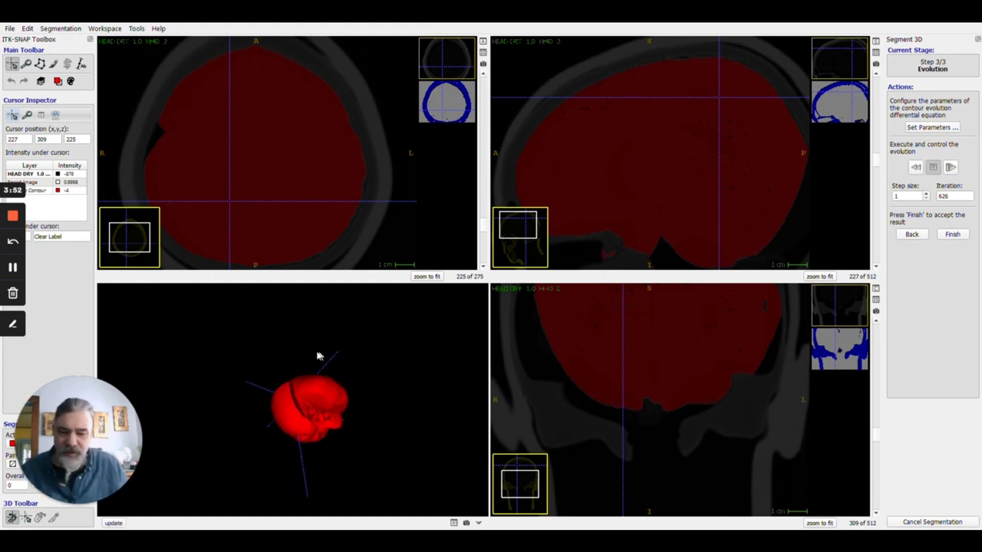
{"action": "left_click_drag", "start_coordinate": [320, 354], "coordinate": [215, 358]}
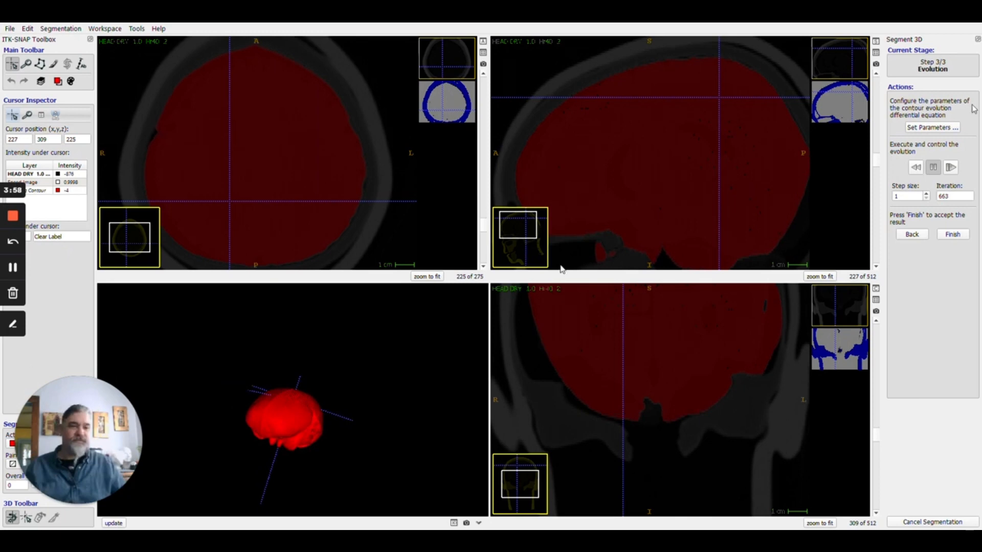
{"action": "left_click", "coordinate": [933, 170]}
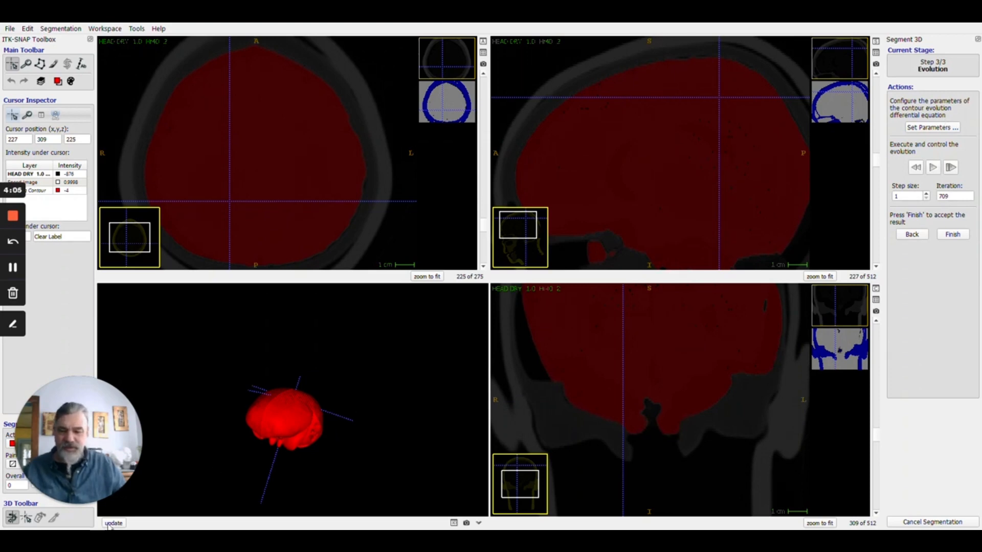
{"action": "left_click_drag", "start_coordinate": [298, 454], "coordinate": [431, 391]}
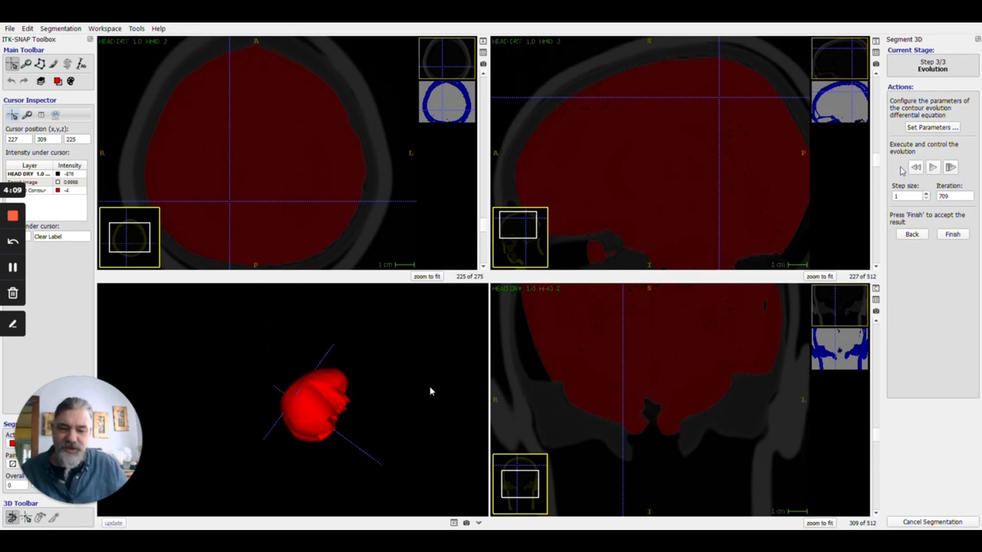
Evolve the contour up to iteration 758, refreshing the 3D model, and accept the segmentation result.
{"action": "left_click", "coordinate": [933, 168]}
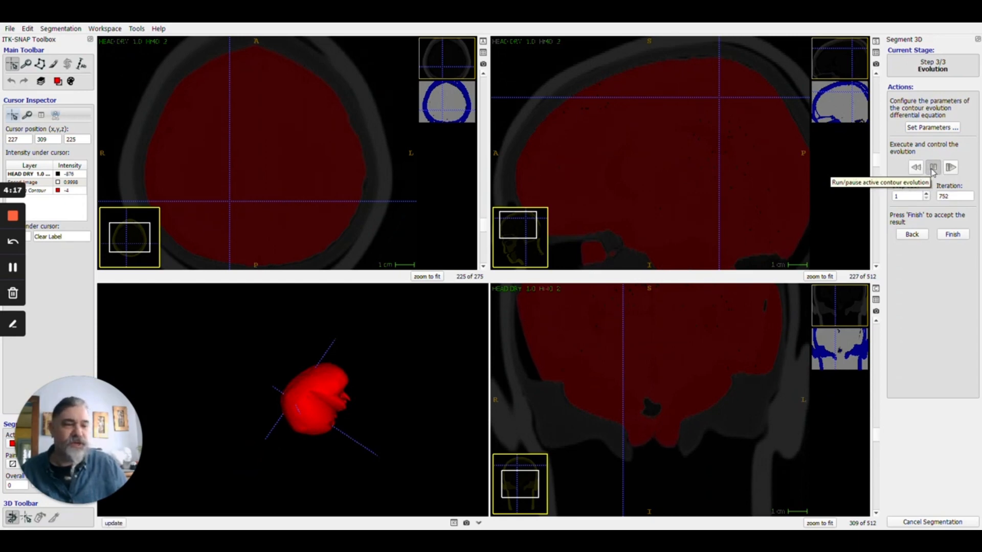
{"action": "left_click", "coordinate": [932, 169]}
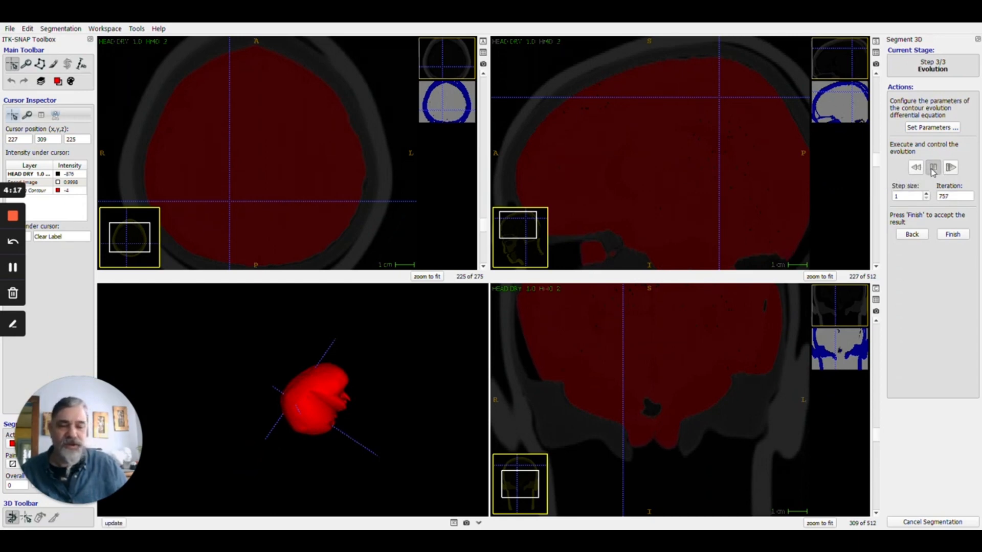
{"action": "left_click", "coordinate": [109, 523]}
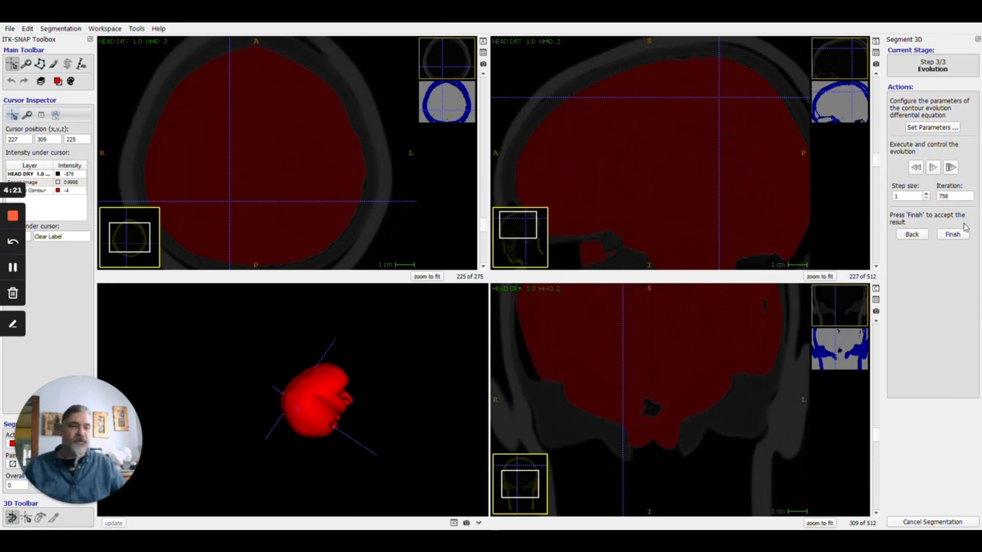
{"action": "left_click_drag", "start_coordinate": [349, 373], "coordinate": [242, 468]}
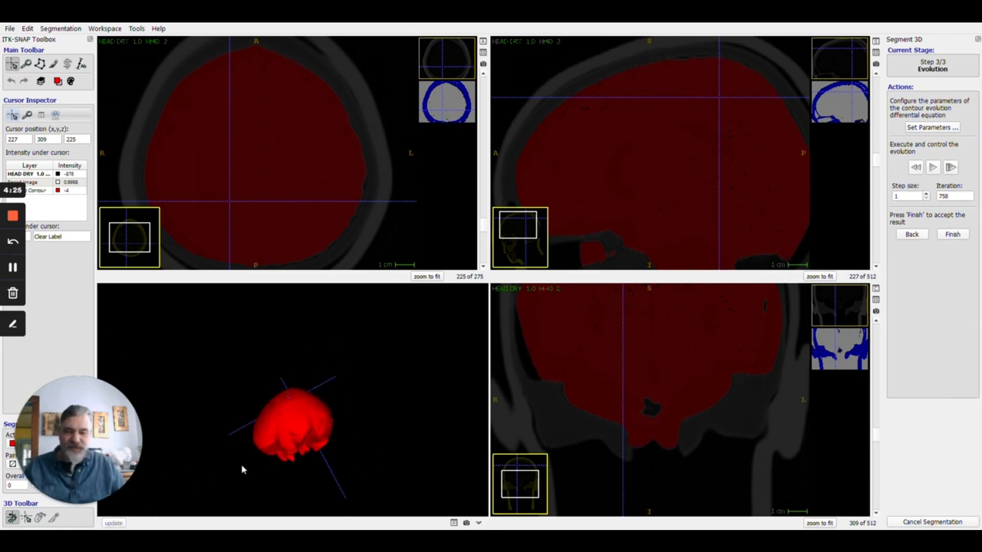
{"action": "left_click", "coordinate": [954, 235]}
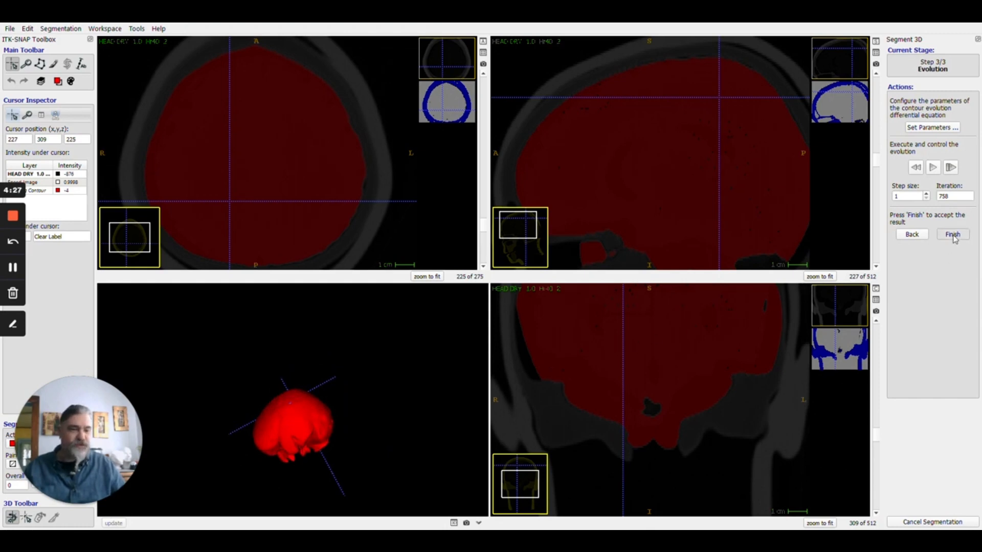